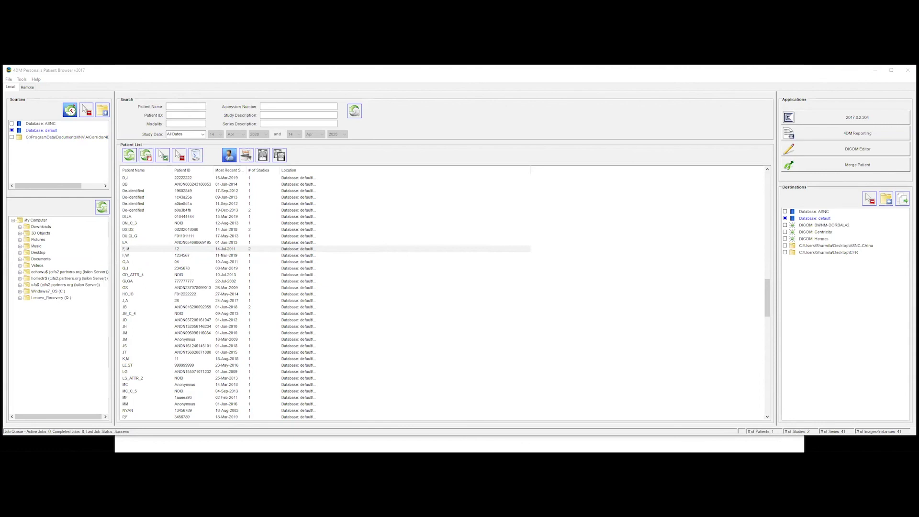
Step: Open the selected patient's study in 4DM and load the 12-Jul-2011 STR_U_MB_CINE series as Dataset 1 for the raw projections
{"action": "left_click", "coordinate": [857, 117]}
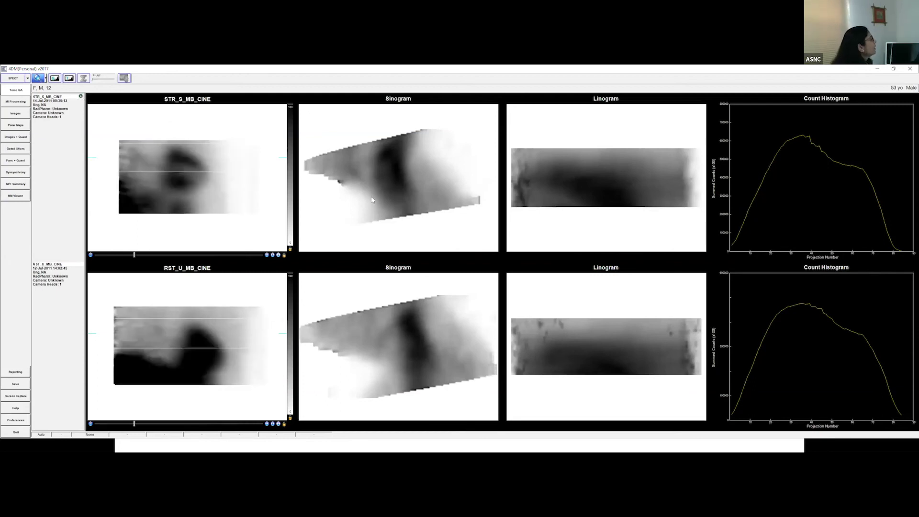
{"action": "double_click", "coordinate": [492, 211]}
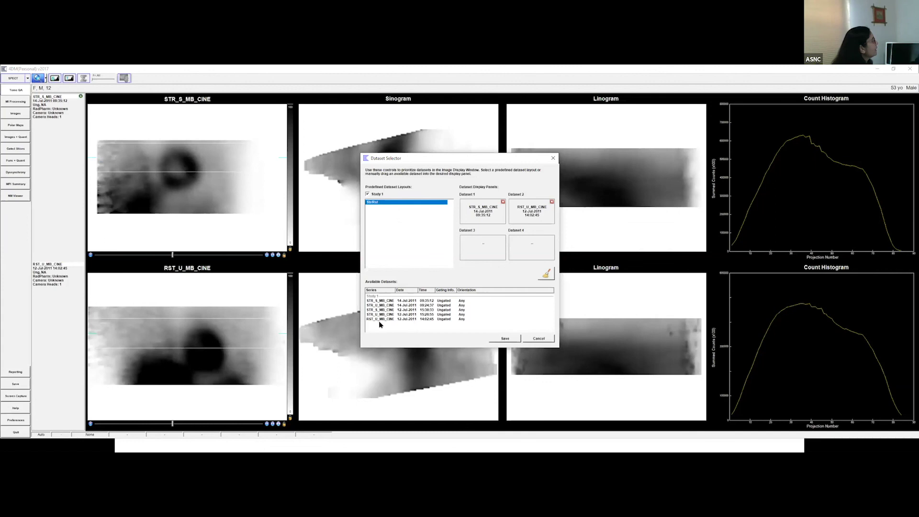
{"action": "left_click_drag", "start_coordinate": [386, 315], "coordinate": [478, 201]}
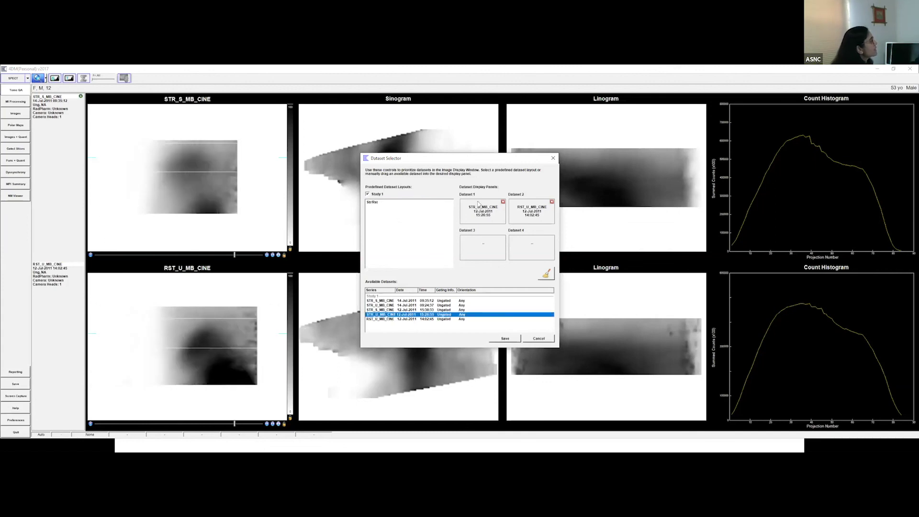
{"action": "left_click", "coordinate": [505, 339]}
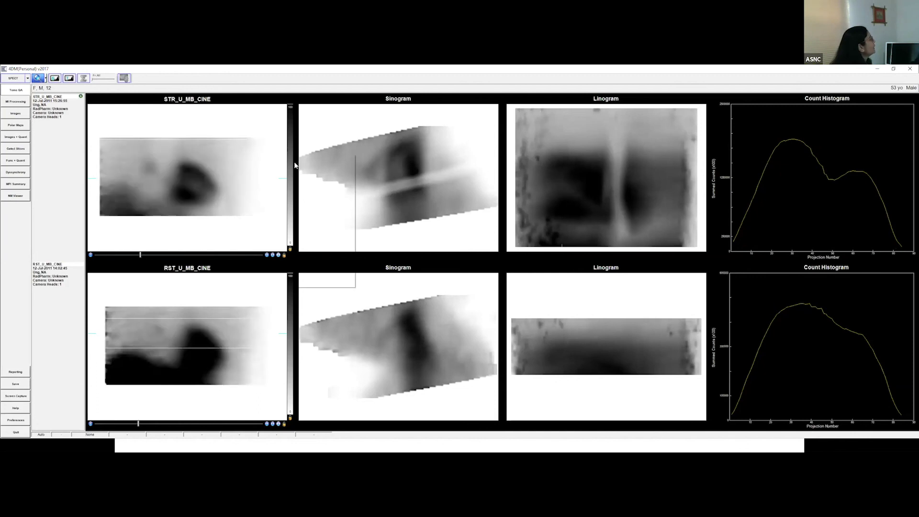
Step: Switch the raw projection, sinogram and linogram images from grayscale to a multicolour scale
{"action": "right_click", "coordinate": [309, 170]}
{"action": "left_click", "coordinate": [309, 170]}
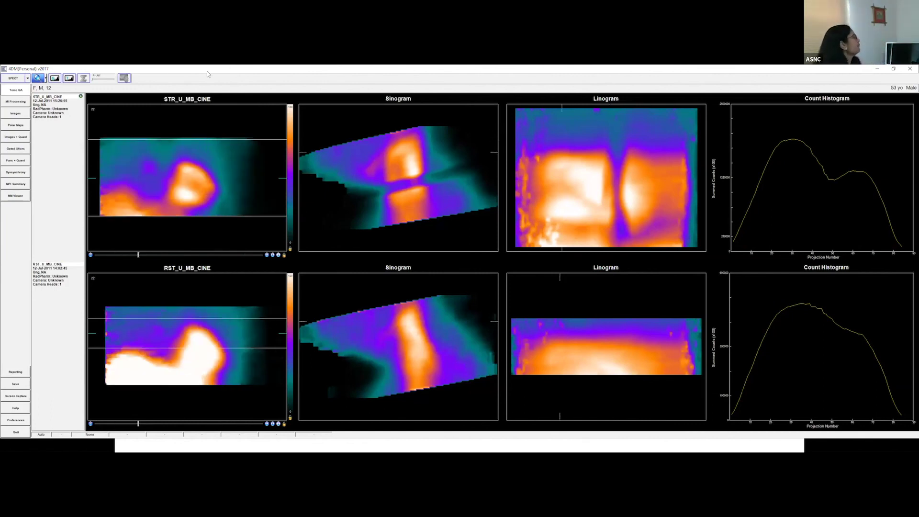
Step: Display the reconstructed slices and shift the short-axis stress and rest rows until matching slices line up
{"action": "left_click", "coordinate": [11, 115]}
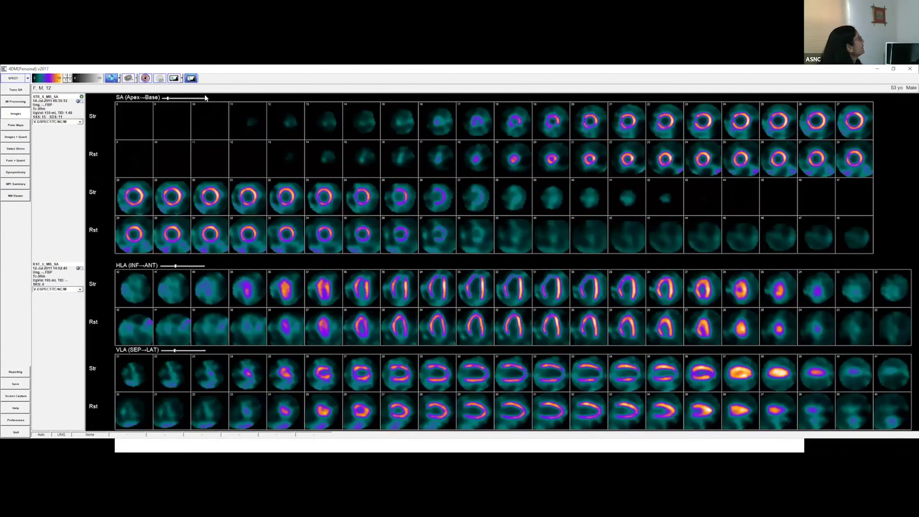
{"action": "scroll", "coordinate": [205, 98], "scroll_direction": "down", "scroll_amount": 3}
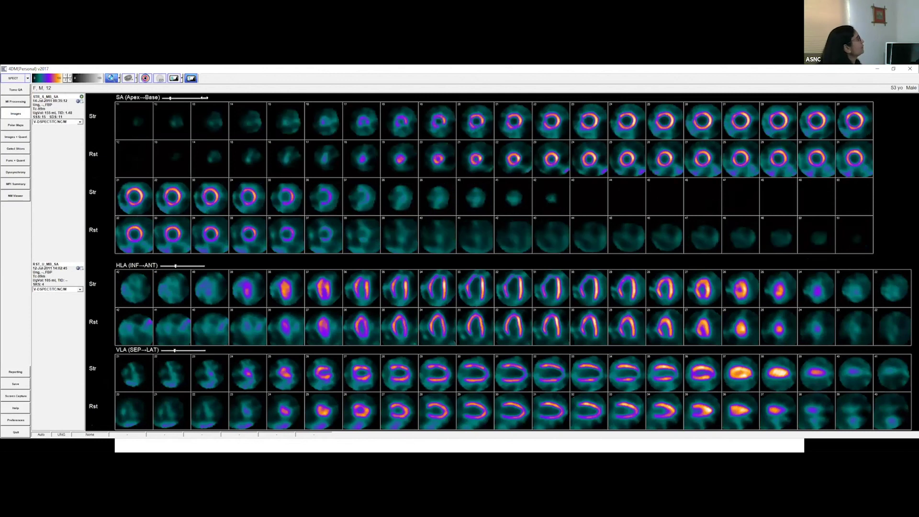
{"action": "scroll", "coordinate": [294, 154], "scroll_direction": "down", "scroll_amount": 2}
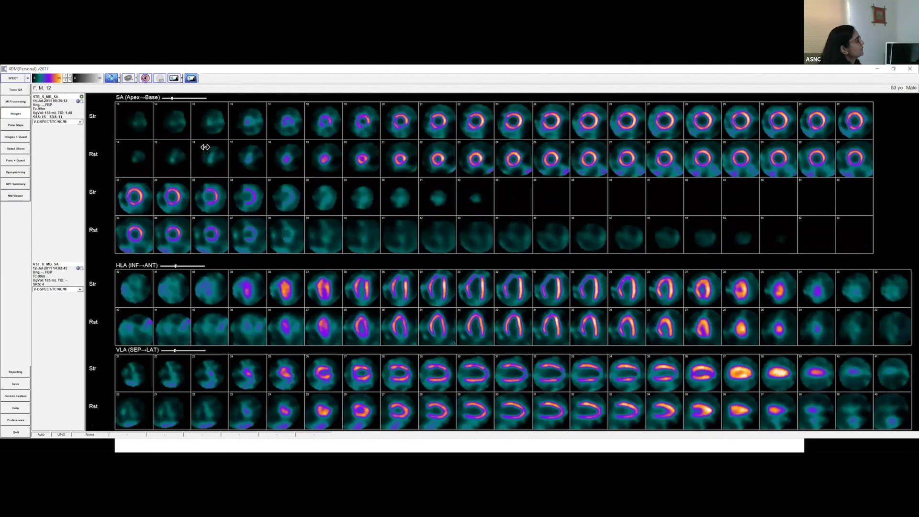
{"action": "scroll", "coordinate": [205, 147], "scroll_direction": "down", "scroll_amount": 2}
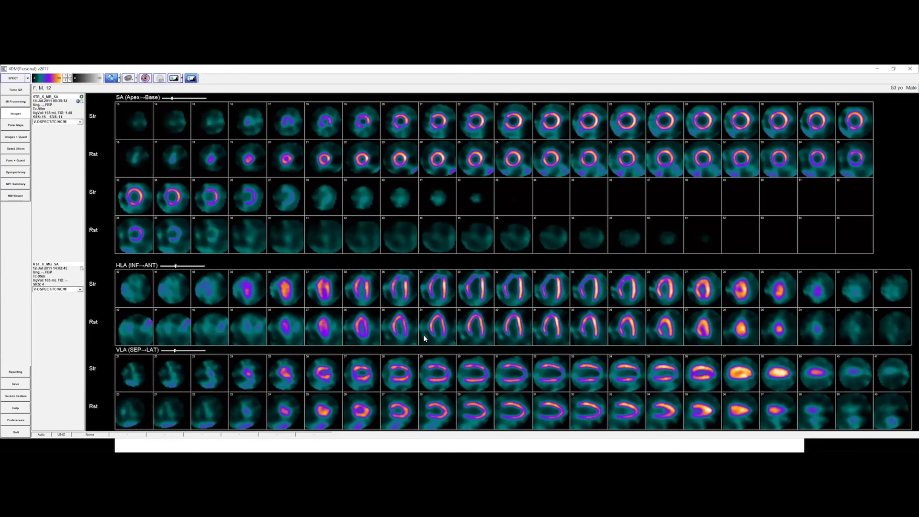
Step: Load the ungated 12-Jul-2011 STR_U_MB_SA series as Dataset 1 and align its short-axis slices with the rest slices
{"action": "left_click", "coordinate": [79, 101]}
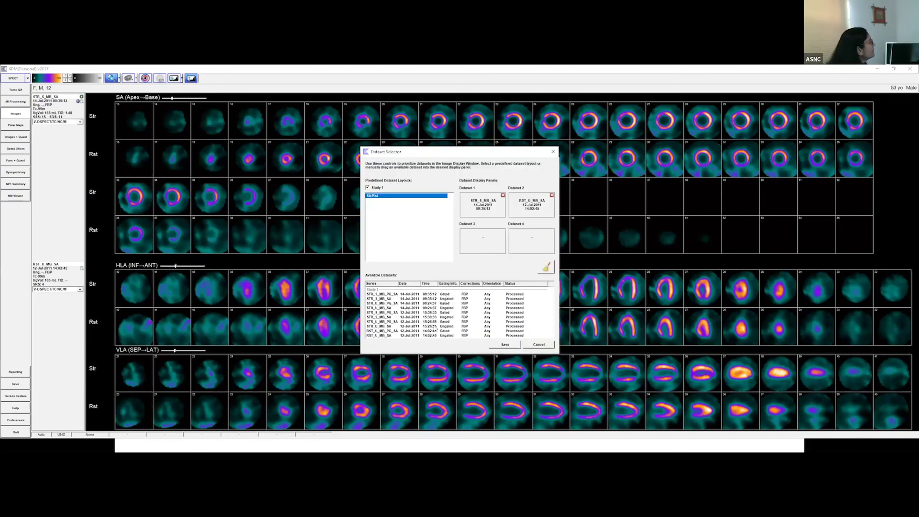
{"action": "left_click_drag", "start_coordinate": [435, 327], "coordinate": [483, 210]}
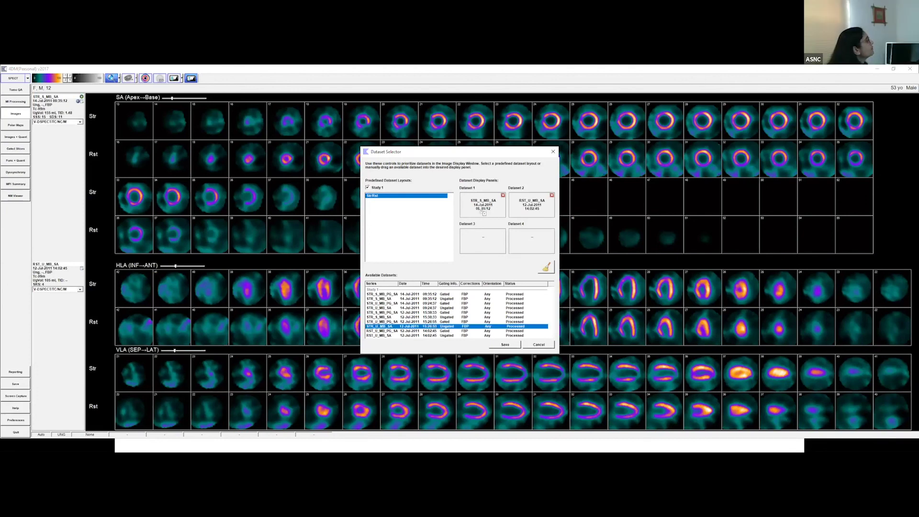
{"action": "left_click", "coordinate": [512, 346]}
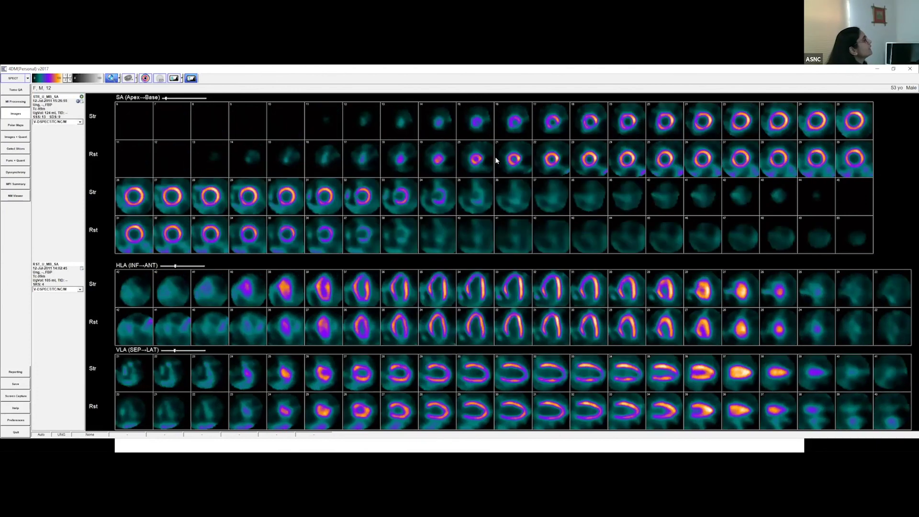
{"action": "left_click_drag", "start_coordinate": [433, 127], "coordinate": [384, 134]}
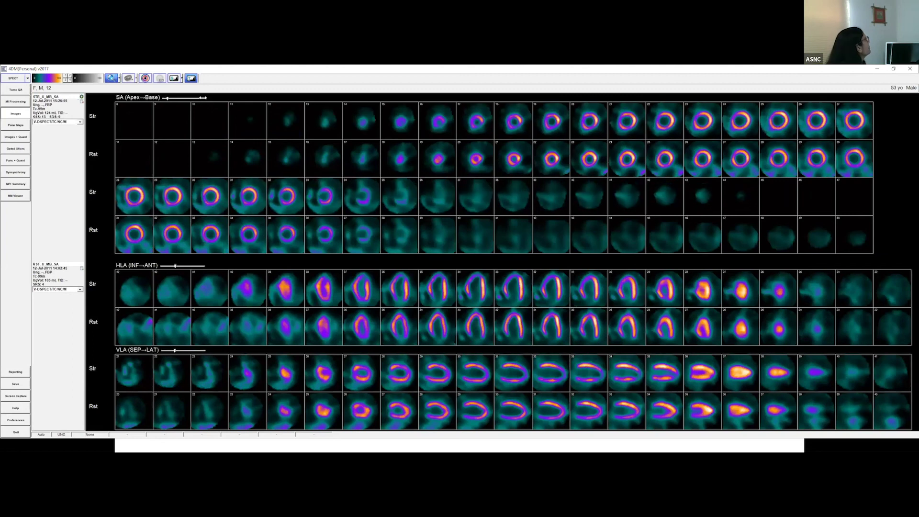
{"action": "left_click", "coordinate": [203, 97]}
{"action": "left_click_drag", "start_coordinate": [278, 136], "coordinate": [355, 131]}
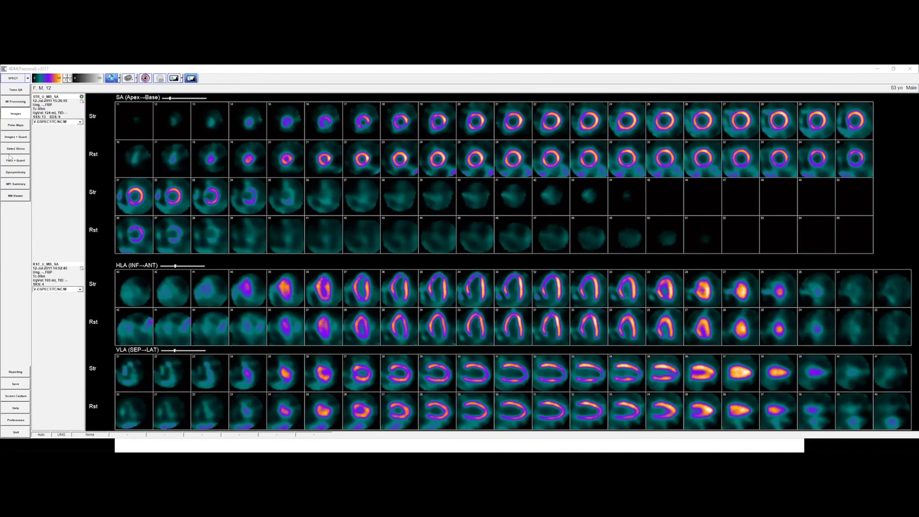
Step: Display the perfusion, defect blackout and reversibility polar maps for the stress and rest datasets
{"action": "left_click", "coordinate": [13, 126]}
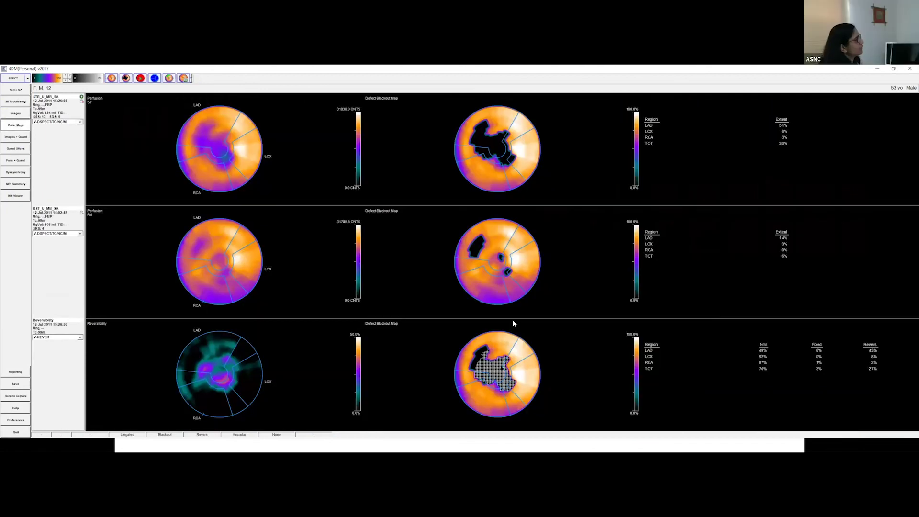
Step: Return to the raw projections and widen the rest cine's limit lines to cover the full height of the projection
{"action": "left_click", "coordinate": [4, 91]}
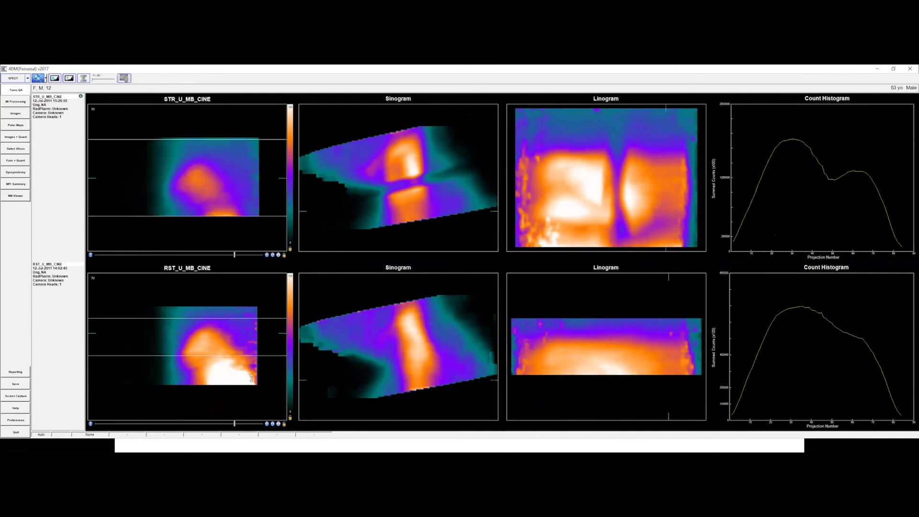
{"action": "left_click_drag", "start_coordinate": [252, 383], "coordinate": [252, 385]}
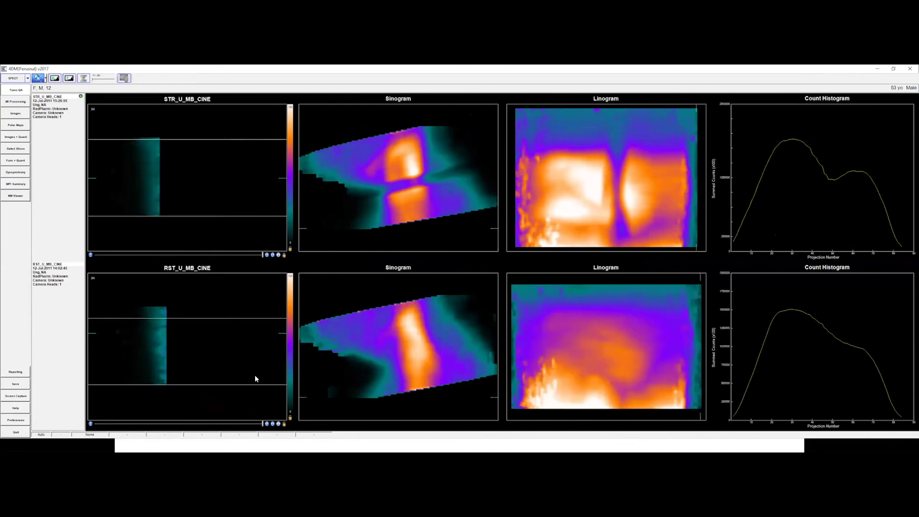
{"action": "left_click_drag", "start_coordinate": [272, 318], "coordinate": [273, 308]}
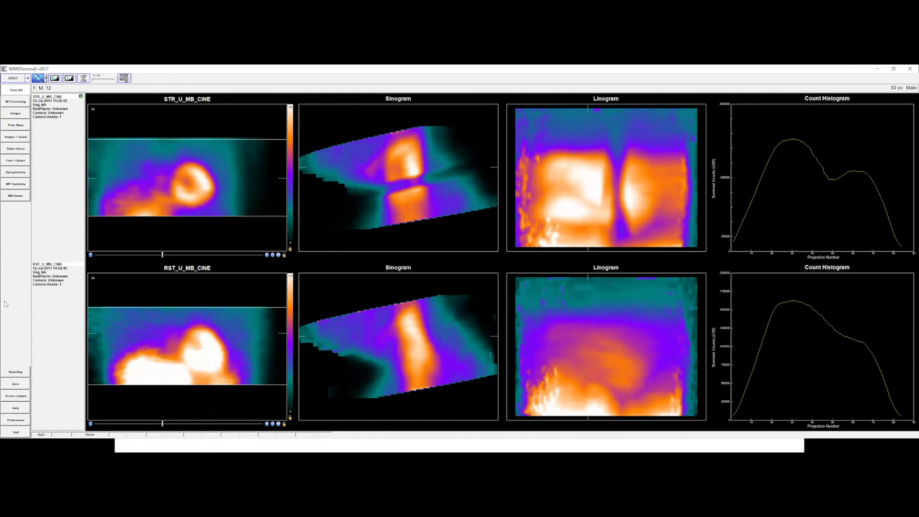
Step: Step the stress and rest projections back and forth to examine the frames around the break in the stress sinogram
{"action": "left_click", "coordinate": [194, 254]}
{"action": "left_click", "coordinate": [180, 249]}
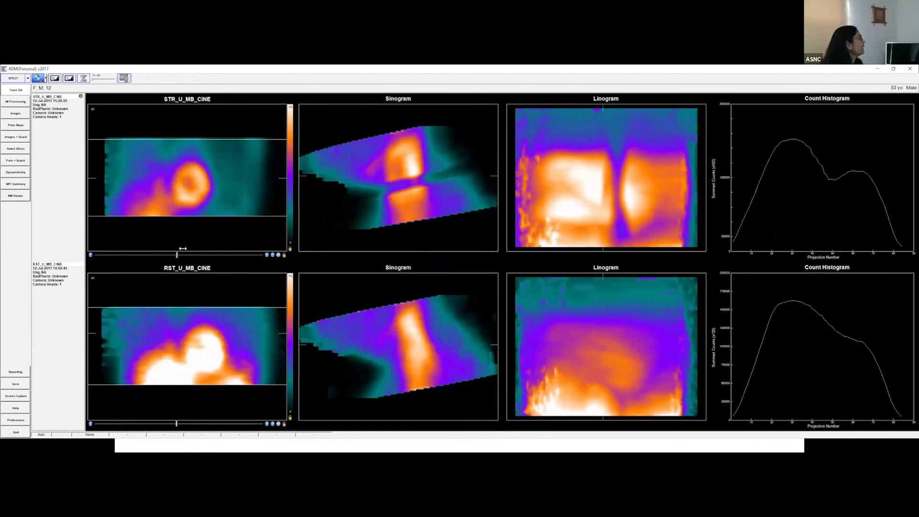
{"action": "left_click", "coordinate": [183, 249]}
{"action": "left_click", "coordinate": [183, 250]}
{"action": "left_click", "coordinate": [182, 250]}
{"action": "left_click", "coordinate": [182, 250]}
{"action": "left_click", "coordinate": [185, 243]}
{"action": "mouse_move", "coordinate": [186, 243]}
{"action": "left_mouse_down"}
{"action": "mouse_move", "coordinate": [174, 242]}
{"action": "mouse_move", "coordinate": [182, 244]}
{"action": "left_mouse_up"}
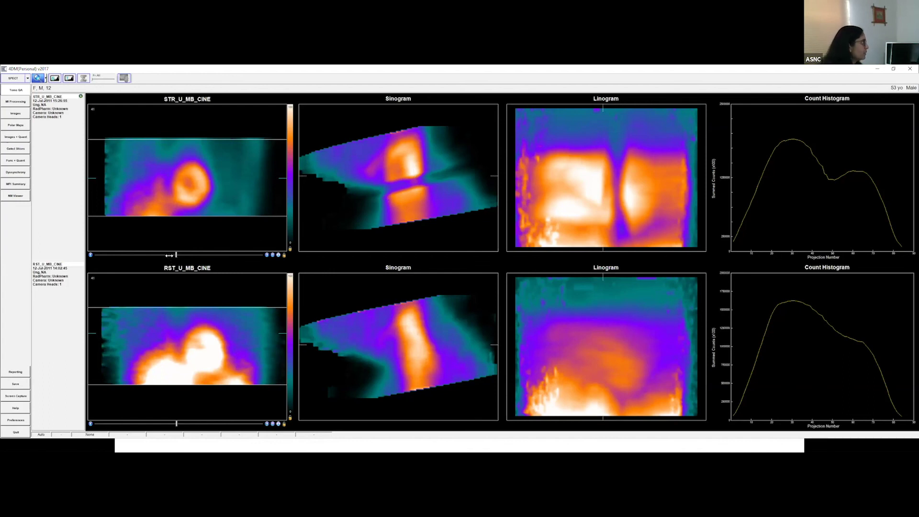
{"action": "left_click_drag", "start_coordinate": [161, 250], "coordinate": [181, 255]}
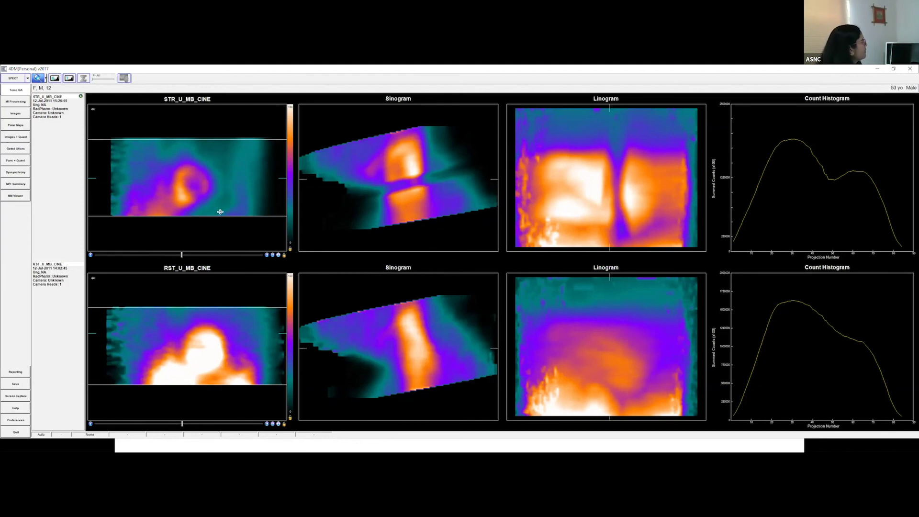
{"action": "left_click_drag", "start_coordinate": [182, 254], "coordinate": [174, 255]}
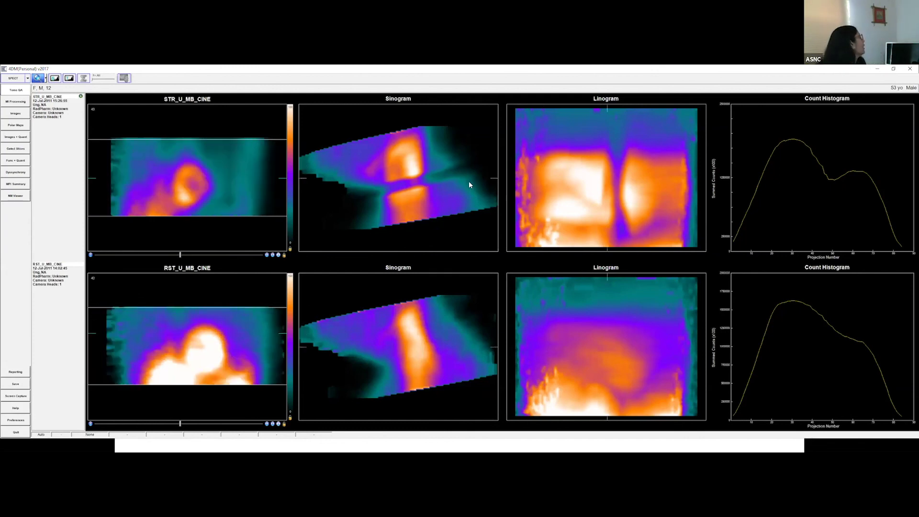
Step: In the slice display, load the ungated 14-Jul-2011 STR_U_MB_SA series as Dataset 1 and align the short-axis stress and rest slices
{"action": "left_click", "coordinate": [9, 116]}
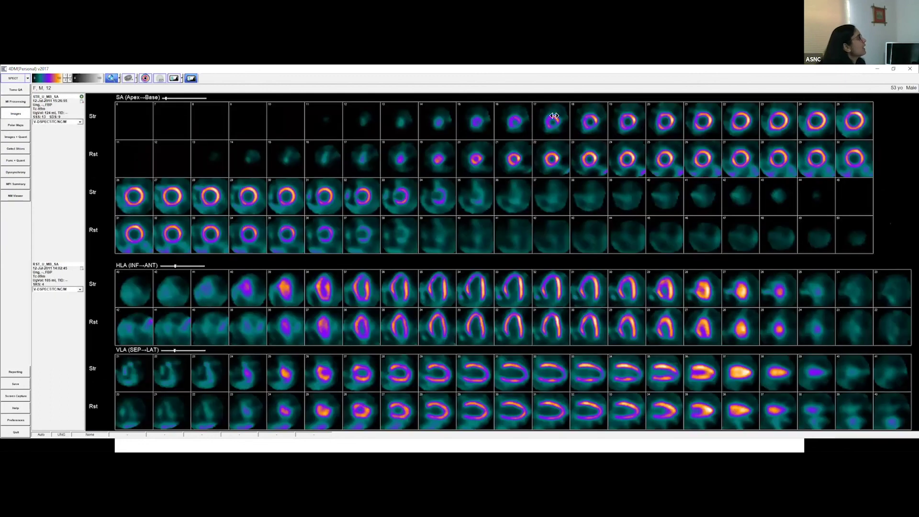
{"action": "left_click_drag", "start_coordinate": [554, 116], "coordinate": [401, 112]}
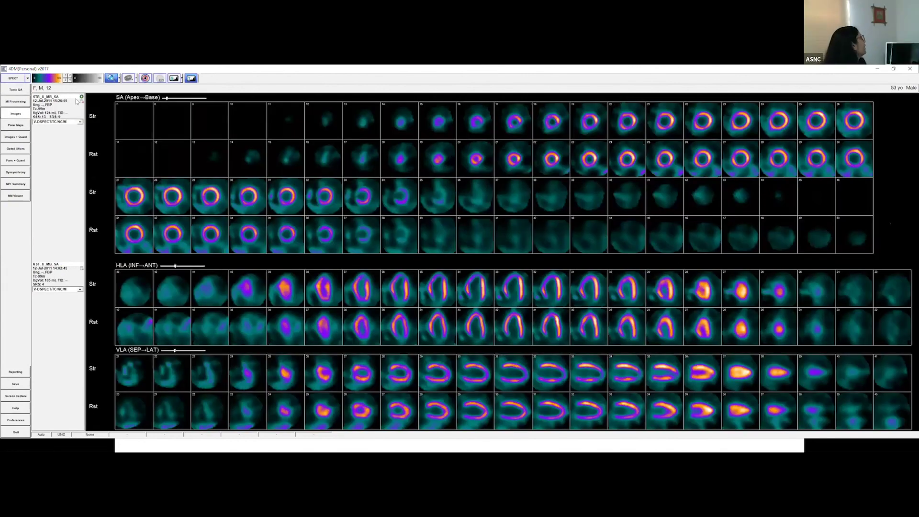
{"action": "left_click", "coordinate": [82, 97]}
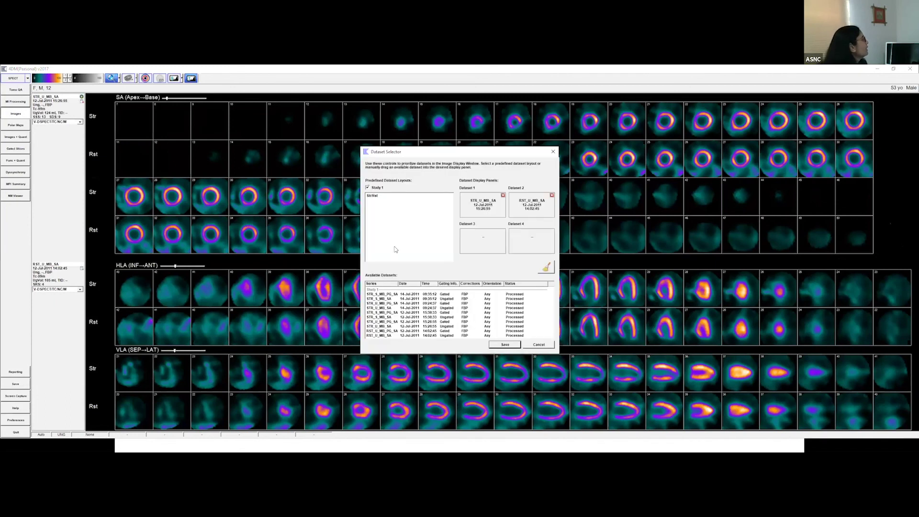
{"action": "left_click", "coordinate": [414, 299]}
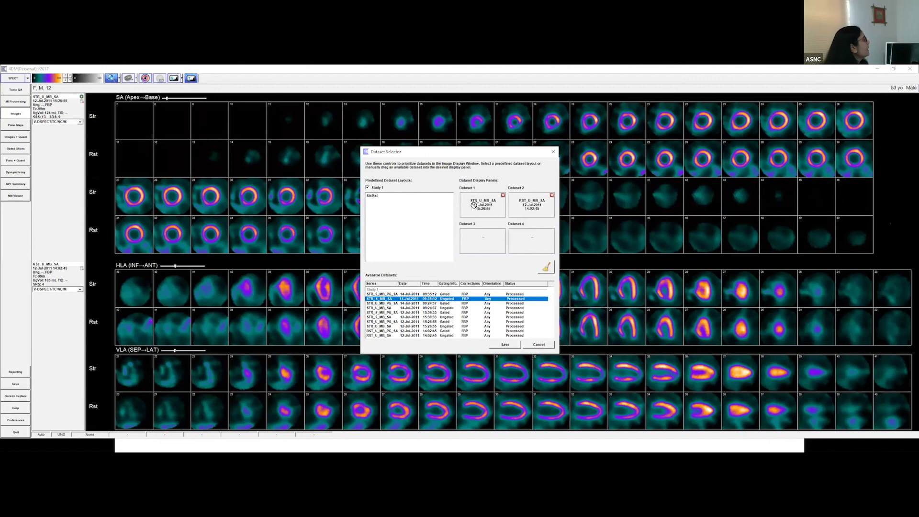
{"action": "left_click", "coordinate": [403, 308]}
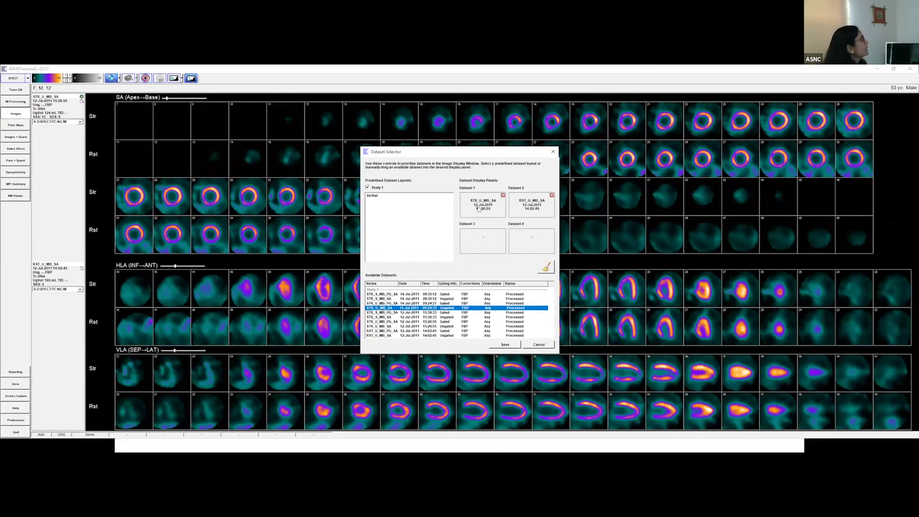
{"action": "left_click", "coordinate": [505, 345]}
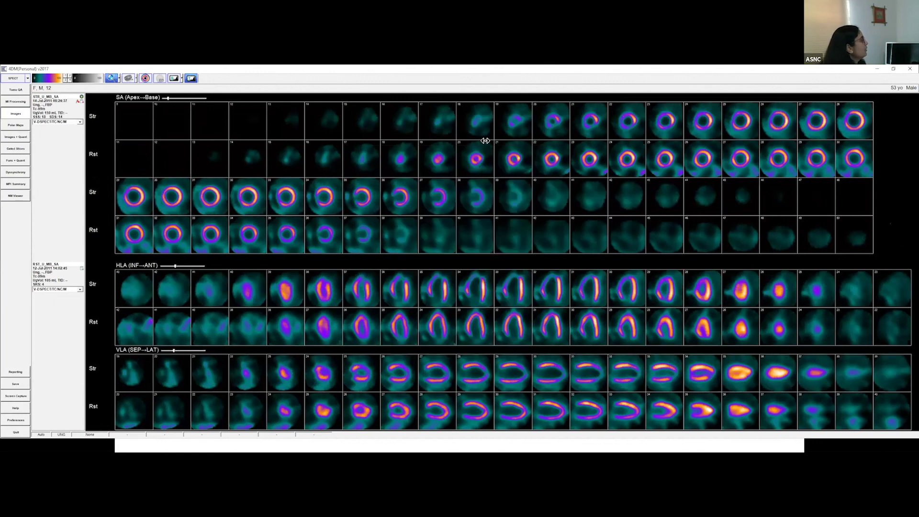
{"action": "left_click_drag", "start_coordinate": [386, 152], "coordinate": [352, 154]}
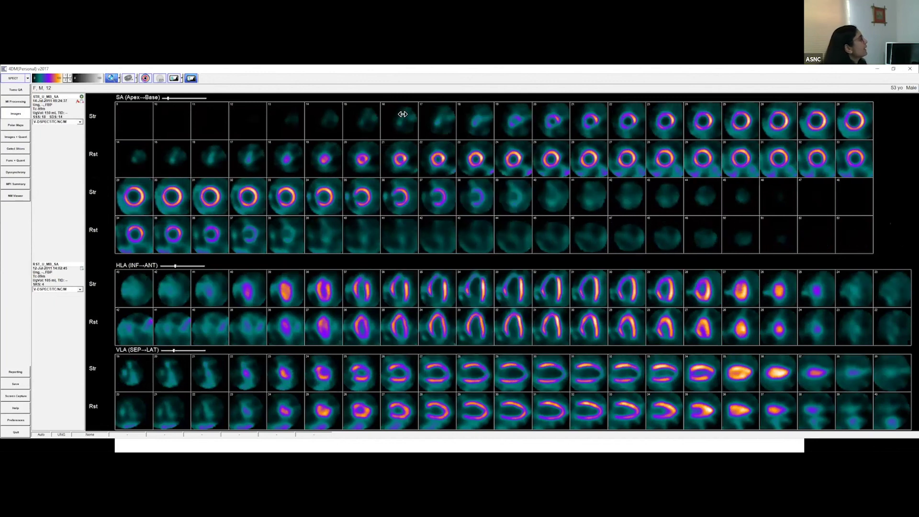
{"action": "left_click_drag", "start_coordinate": [405, 116], "coordinate": [259, 121]}
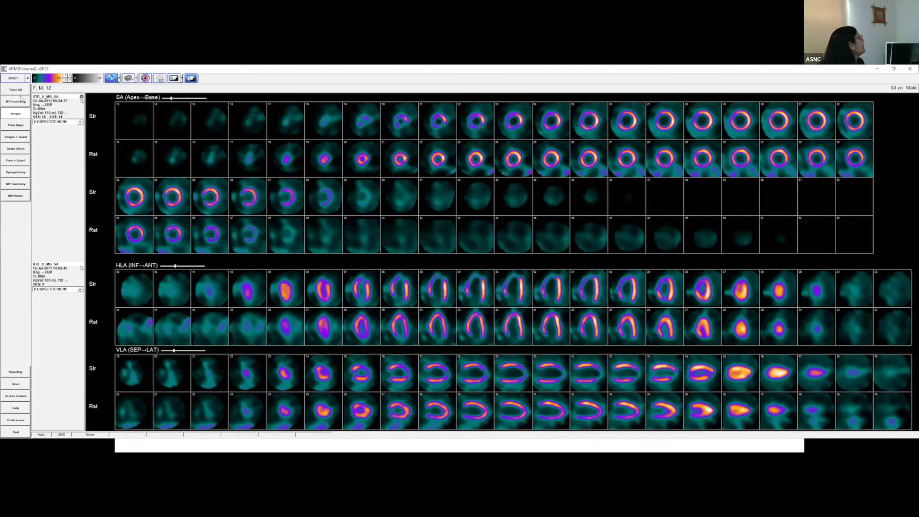
Step: Load the 14-Jul-2011 STR_U_MB_CINE series as Dataset 1 in the raw projection view
{"action": "left_click", "coordinate": [21, 100]}
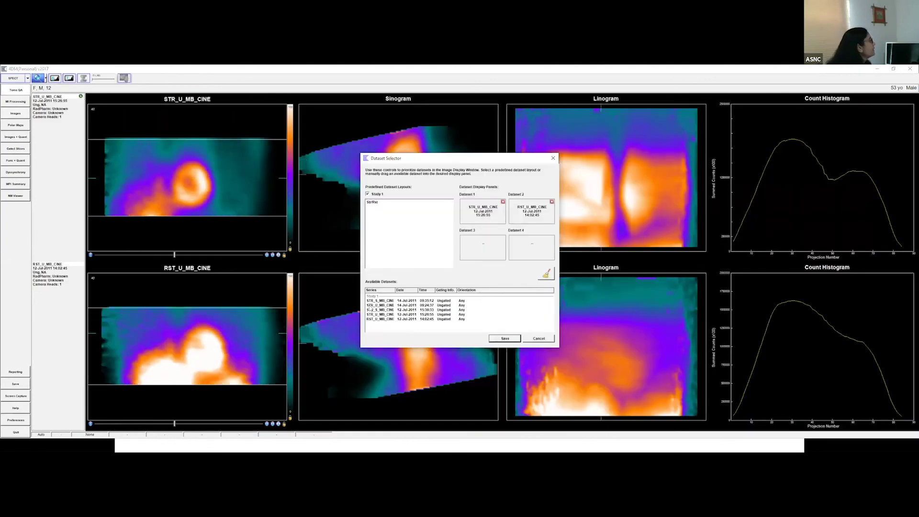
{"action": "left_click_drag", "start_coordinate": [371, 305], "coordinate": [483, 214]}
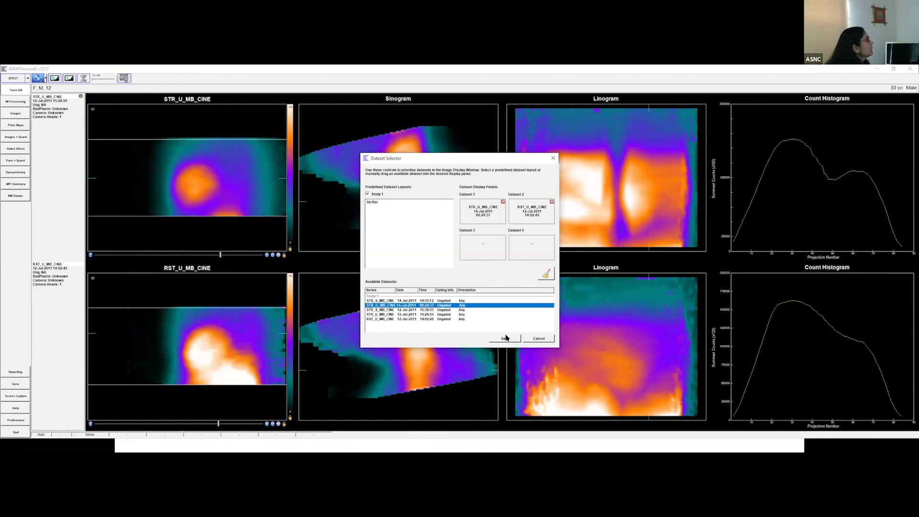
{"action": "key", "text": "Return"}
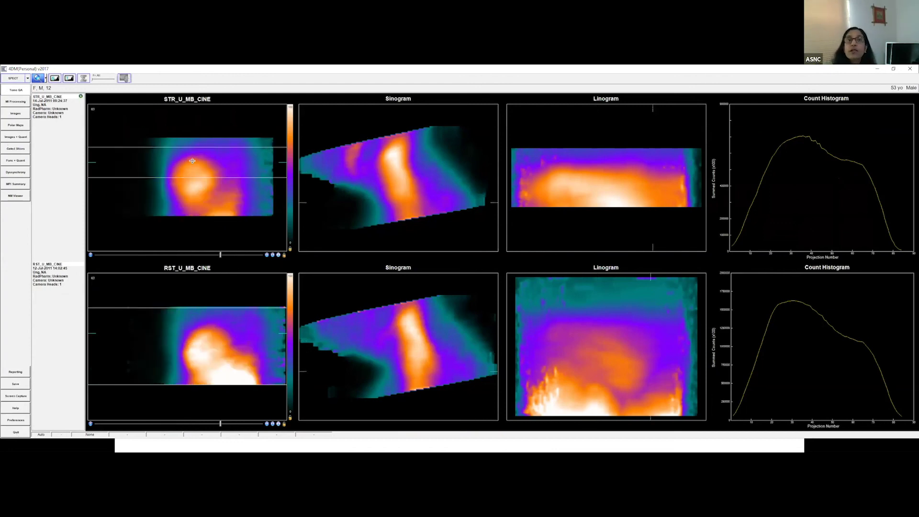
Step: Quit the study viewer and minimise the patient browser to return to the case slide
{"action": "left_click", "coordinate": [11, 435]}
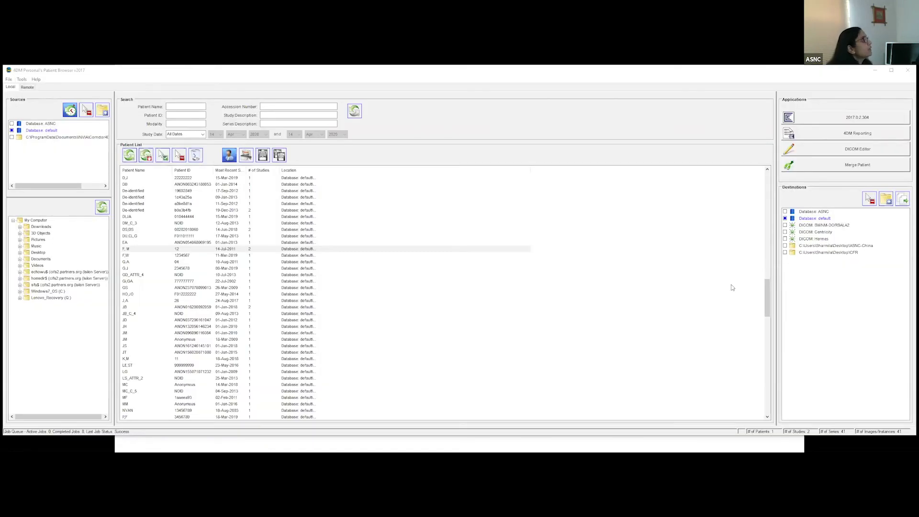
{"action": "left_click", "coordinate": [874, 71]}
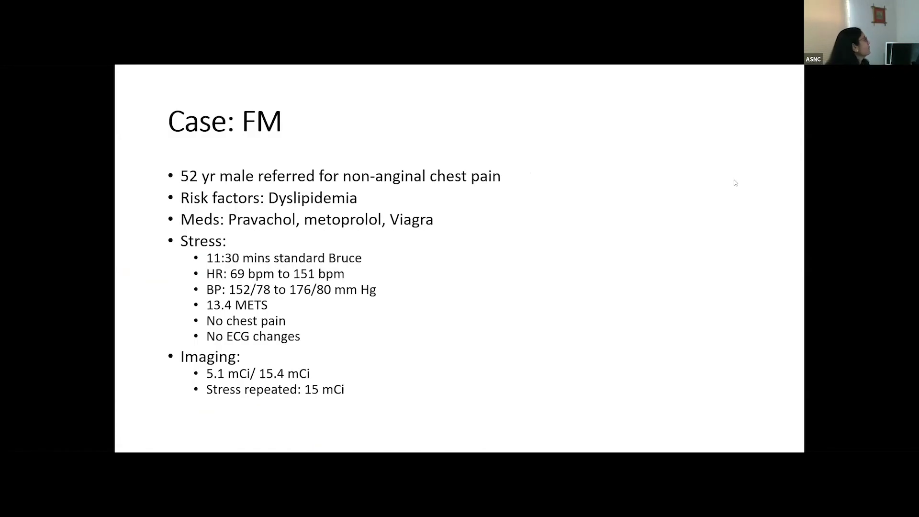
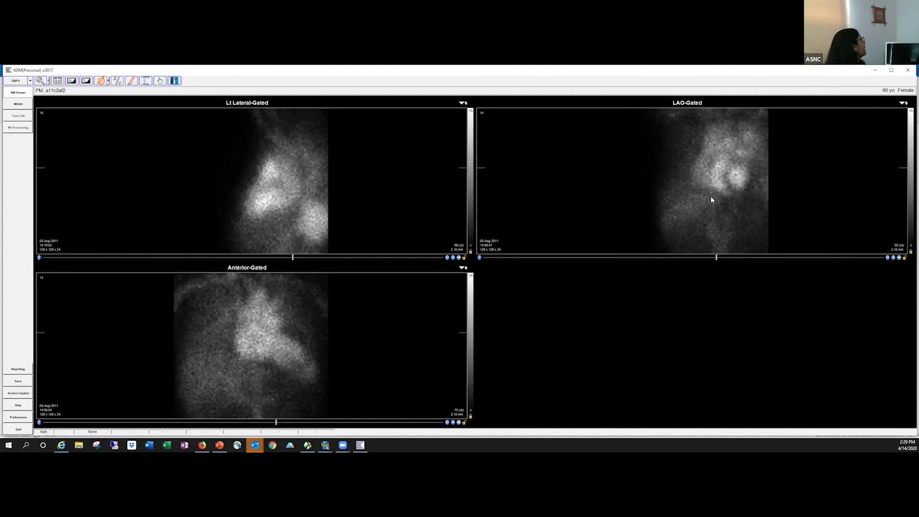
Step: Open the MUGA analysis of the LAO-gated study, clear the existing quantification and redraw the region around the left ventricle
{"action": "left_click", "coordinate": [21, 104]}
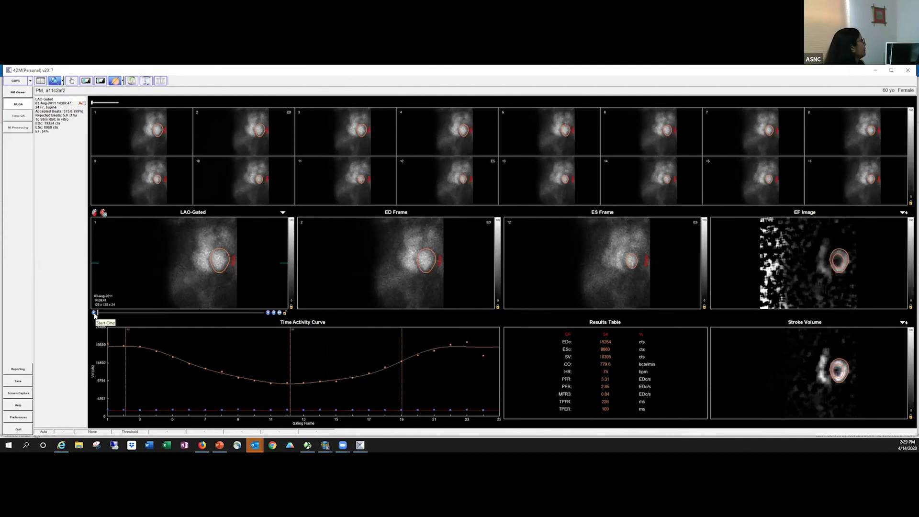
{"action": "left_click", "coordinate": [94, 313]}
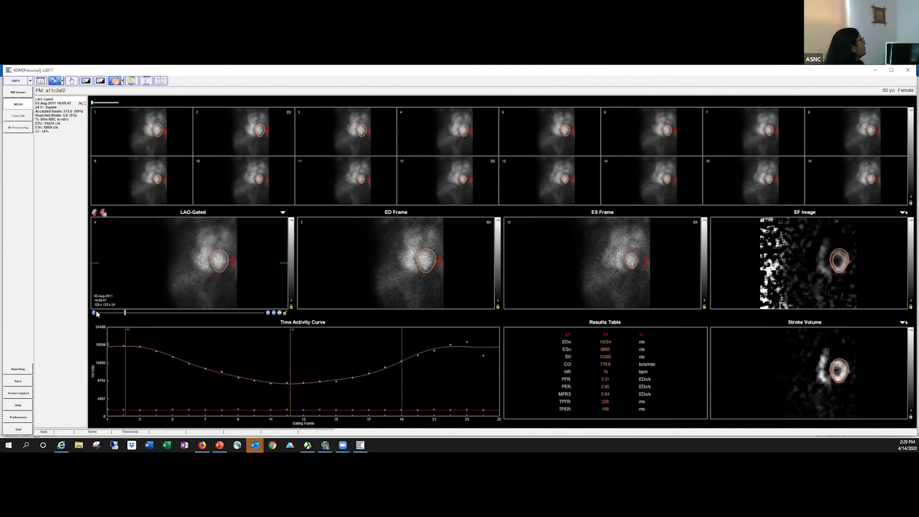
{"action": "left_click", "coordinate": [131, 80]}
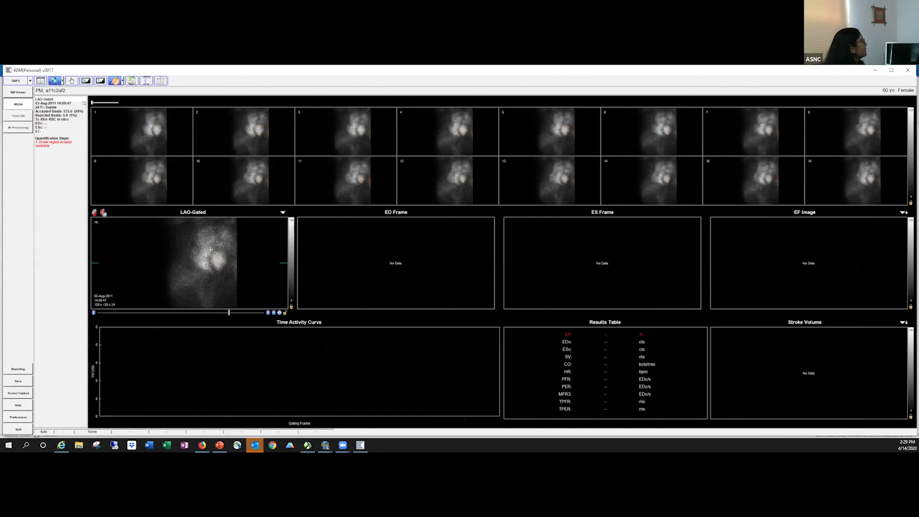
{"action": "mouse_move", "coordinate": [222, 274]}
{"action": "left_mouse_down"}
{"action": "mouse_move", "coordinate": [204, 258]}
{"action": "mouse_move", "coordinate": [222, 274]}
{"action": "left_mouse_up"}
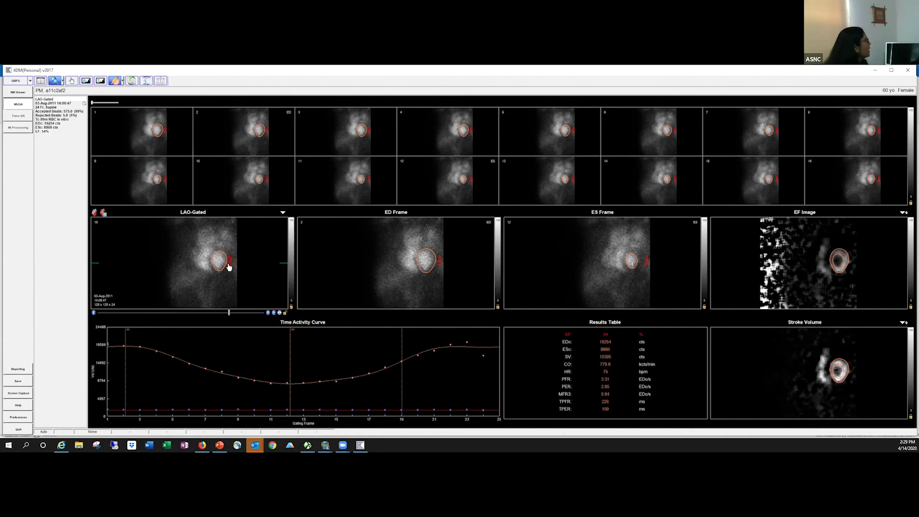
Step: Move the background region down away from the heart to compare the ejection fraction, and return it beside the left ventricle's lateral wall
{"action": "left_click", "coordinate": [219, 280]}
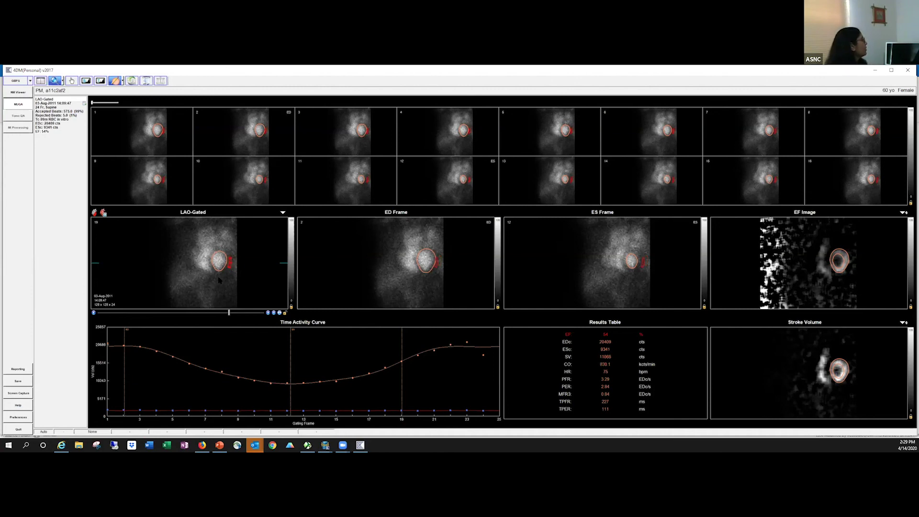
{"action": "right_click", "coordinate": [226, 262]}
{"action": "left_click", "coordinate": [231, 267]}
{"action": "mouse_move", "coordinate": [224, 263]}
{"action": "left_mouse_down"}
{"action": "mouse_move", "coordinate": [222, 286]}
{"action": "mouse_move", "coordinate": [185, 300]}
{"action": "left_mouse_up"}
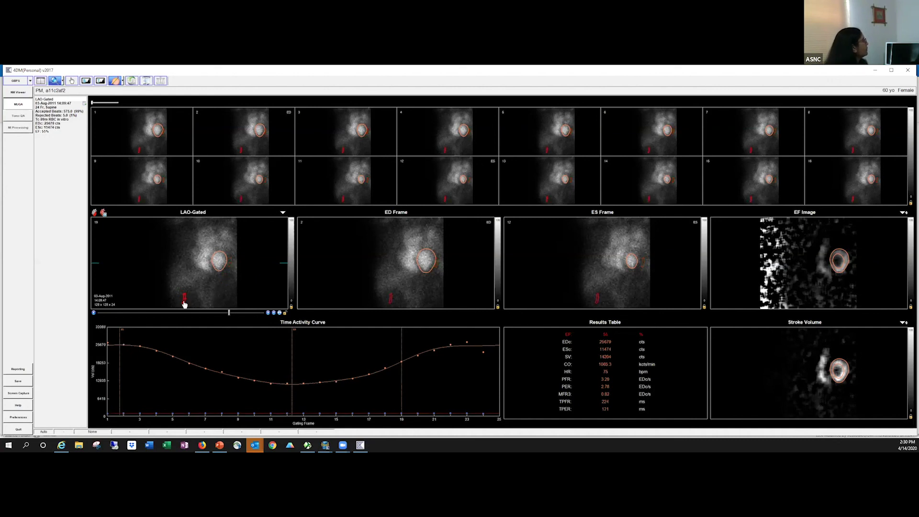
{"action": "left_click_drag", "start_coordinate": [238, 246], "coordinate": [232, 263]}
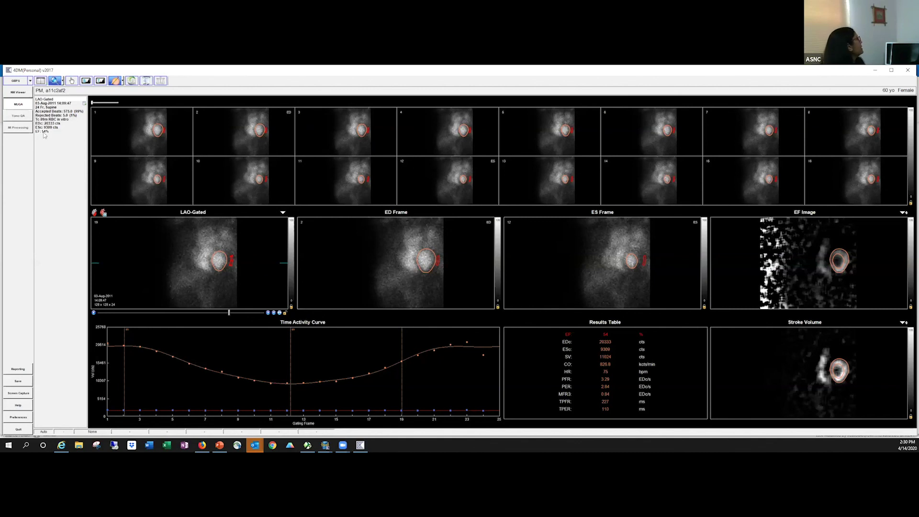
Step: Switch the quantification to the right ventricle and manually draw its end-diastolic endocardial region on the LAO-gated image
{"action": "left_click", "coordinate": [96, 214]}
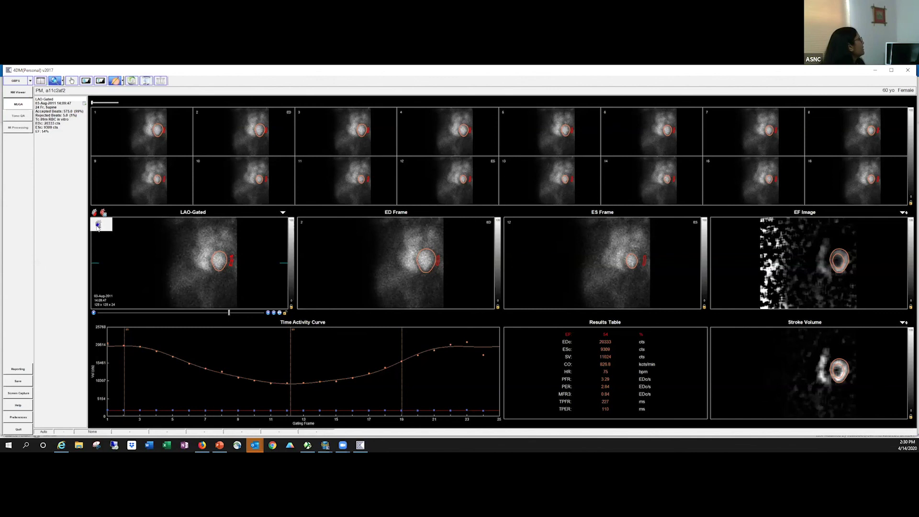
{"action": "left_click", "coordinate": [98, 227]}
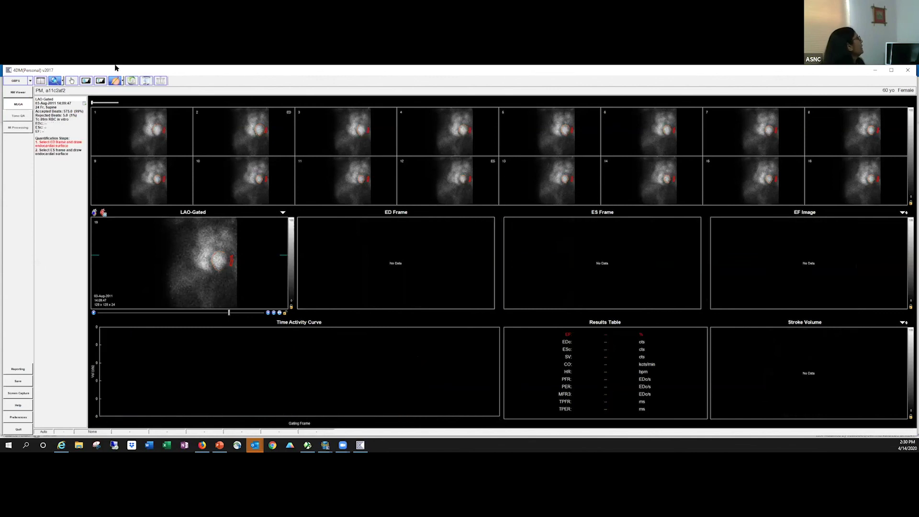
{"action": "left_click", "coordinate": [122, 81]}
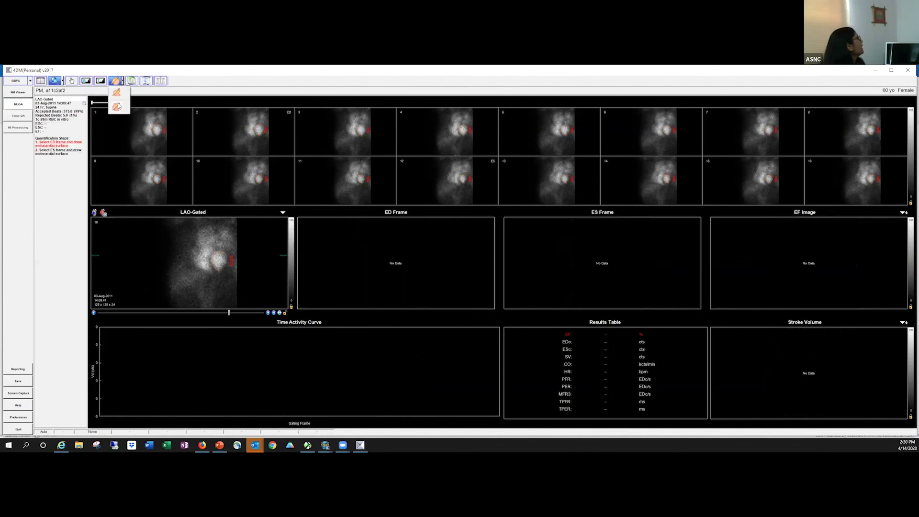
{"action": "left_click", "coordinate": [116, 108]}
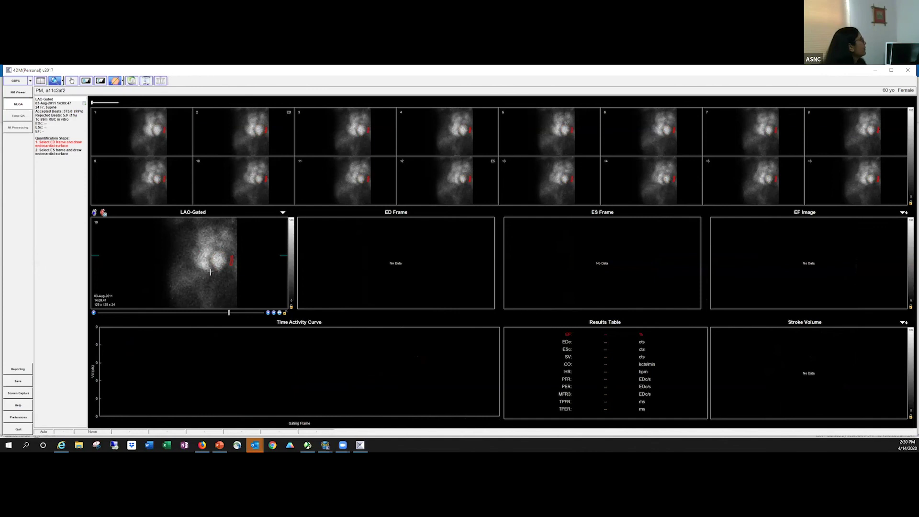
{"action": "left_click", "coordinate": [210, 248]}
{"action": "right_click", "coordinate": [208, 252]}
{"action": "left_click", "coordinate": [216, 268]}
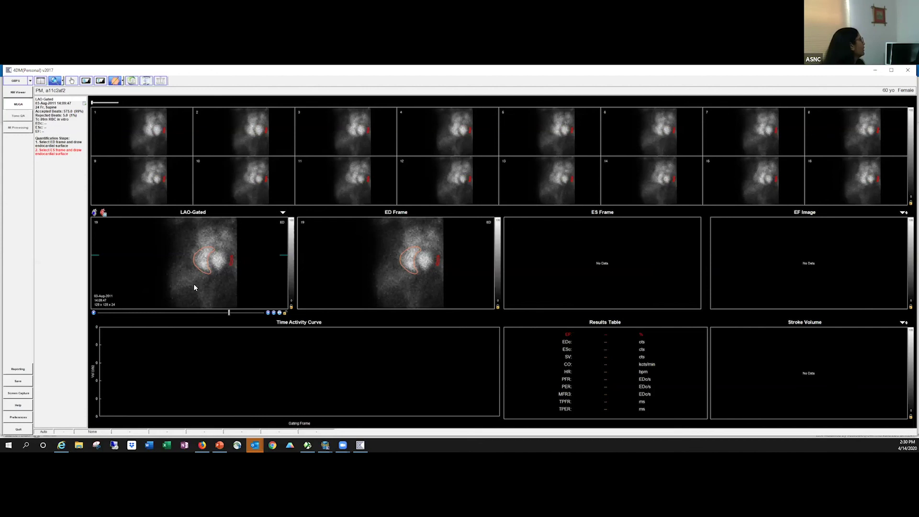
Step: Draw the right ventricle's end-systolic endocardial region on frame 14 and accept the estimated ED and ES frames
{"action": "left_click", "coordinate": [94, 313]}
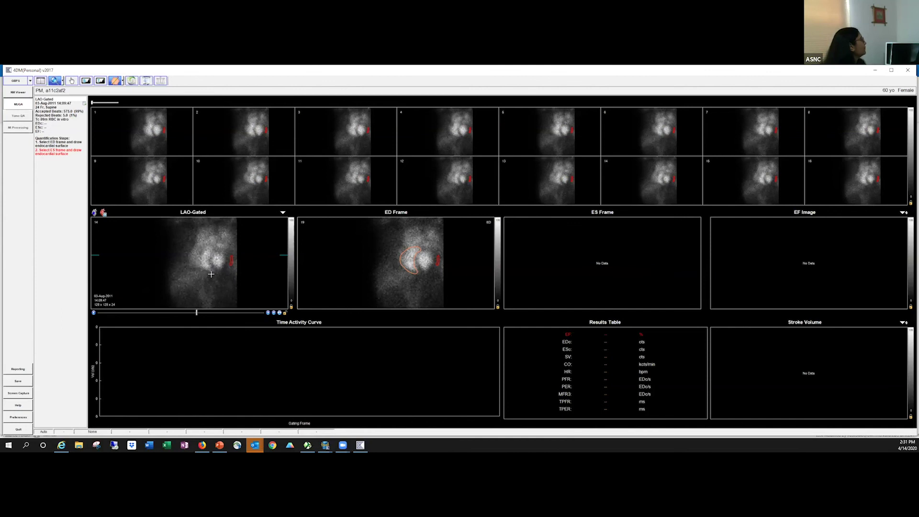
{"action": "mouse_move", "coordinate": [208, 256]}
{"action": "left_mouse_down"}
{"action": "mouse_move", "coordinate": [211, 246]}
{"action": "mouse_move", "coordinate": [205, 252]}
{"action": "left_mouse_up"}
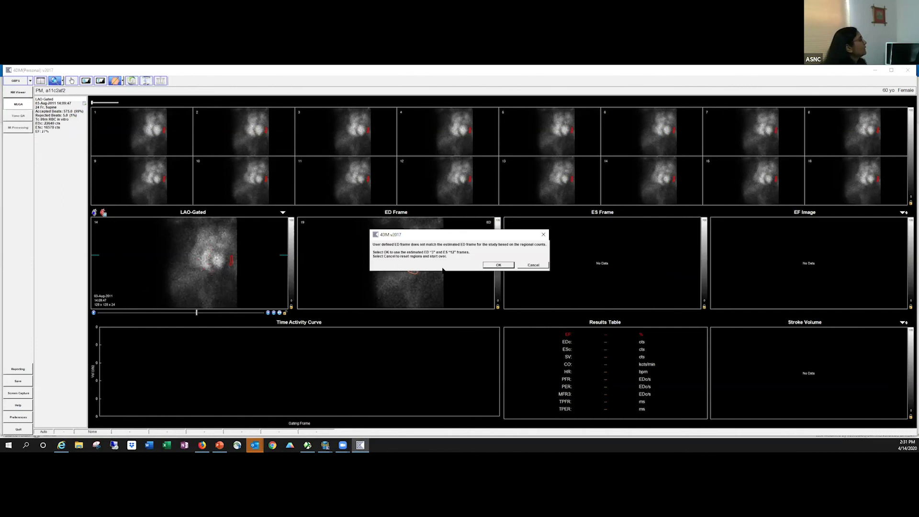
{"action": "left_click", "coordinate": [511, 266]}
{"action": "left_click", "coordinate": [208, 250]}
{"action": "left_click", "coordinate": [209, 251]}
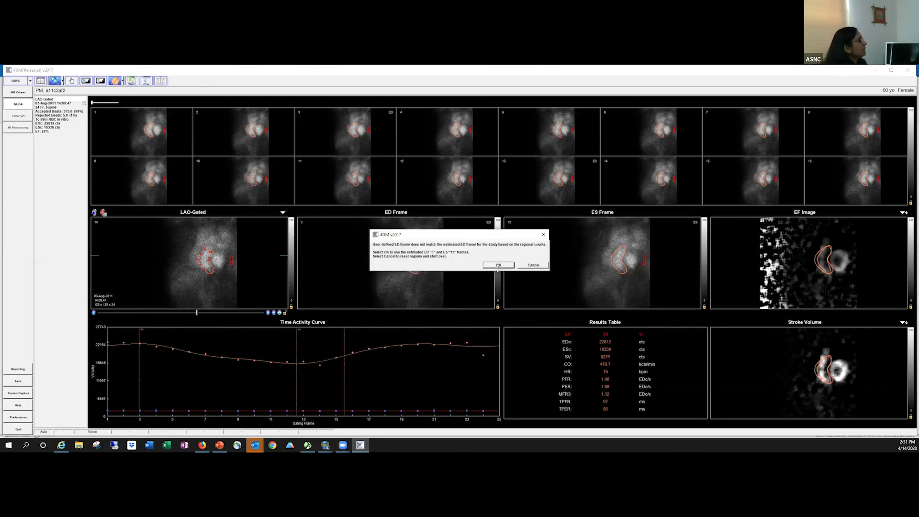
{"action": "left_click", "coordinate": [498, 265]}
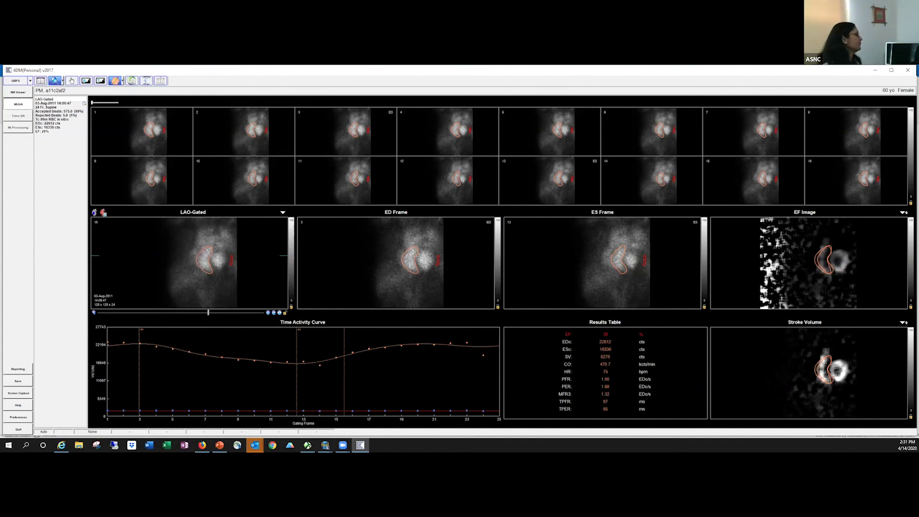
Step: Replace the open study with the patient study dated 02-Feb-2011 and play its LAO-gated cine in the MUGA analysis
{"action": "left_click", "coordinate": [7, 431]}
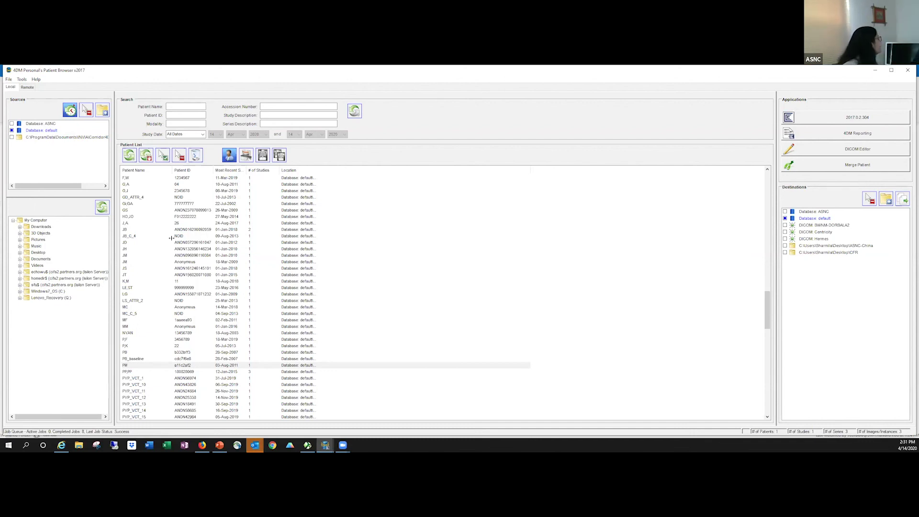
{"action": "left_click", "coordinate": [142, 326]}
{"action": "left_click", "coordinate": [143, 320]}
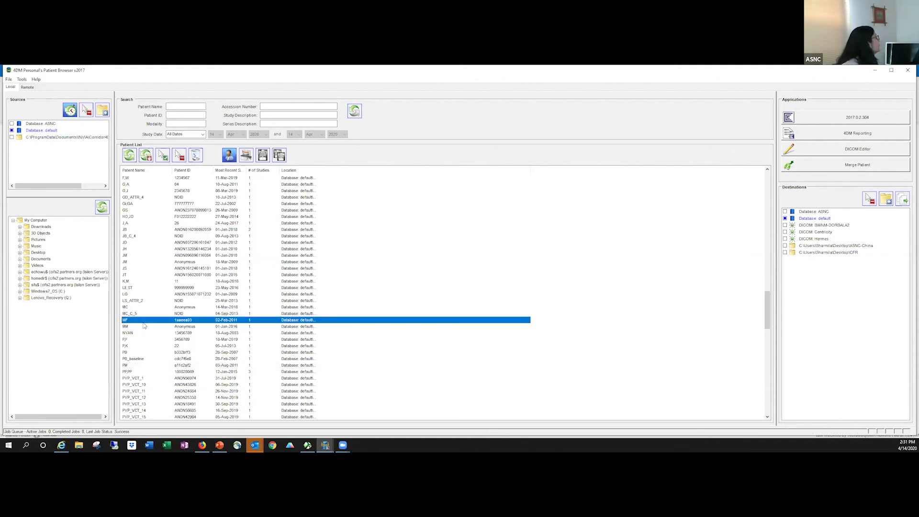
{"action": "left_click", "coordinate": [839, 121]}
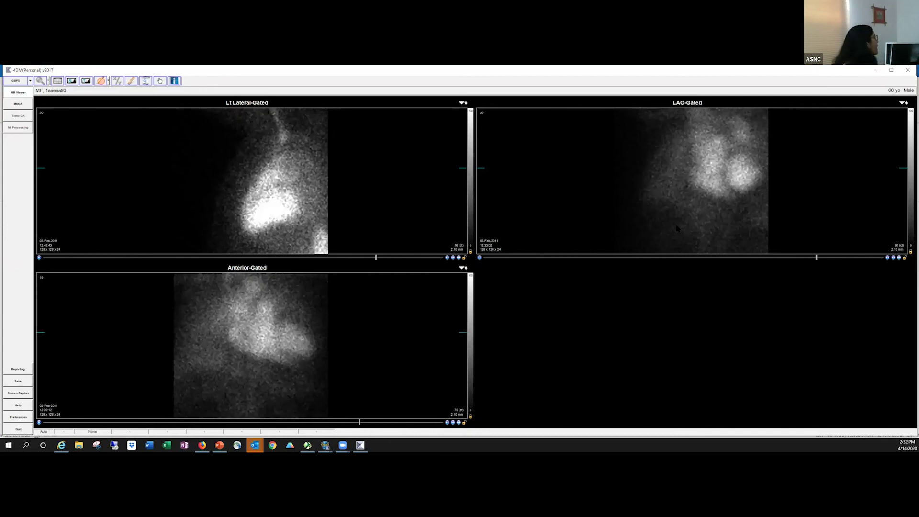
{"action": "left_click", "coordinate": [11, 104]}
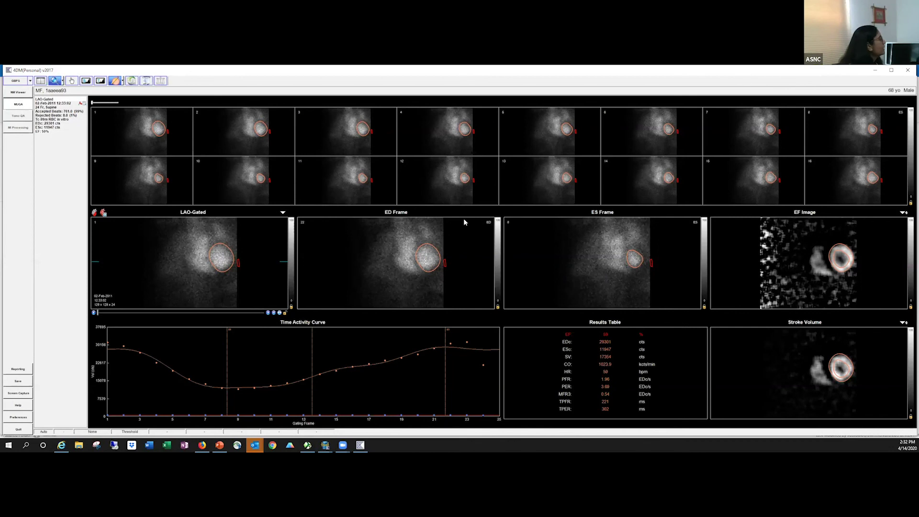
{"action": "left_click", "coordinate": [94, 313]}
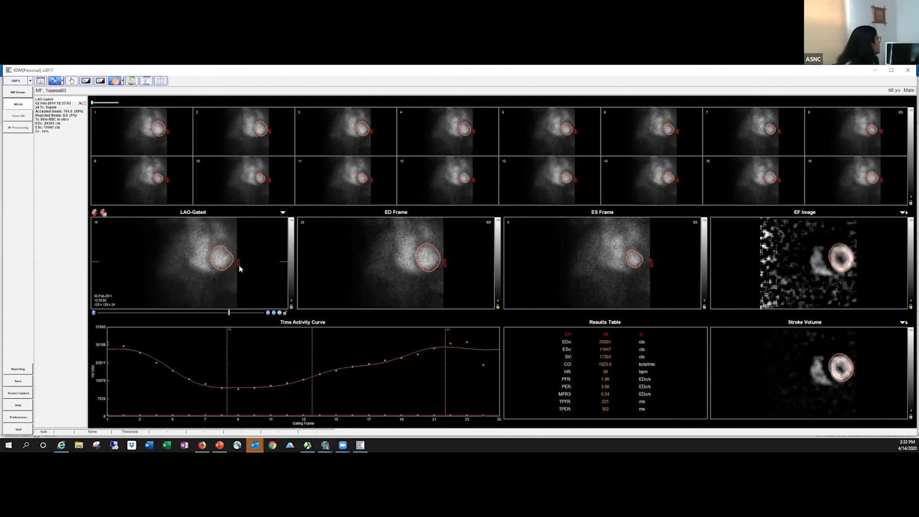
Step: Quit the study viewer, switch to the FINAL PVE presentation in PowerPoint, maximised, and start its slide show
{"action": "left_click", "coordinate": [14, 429]}
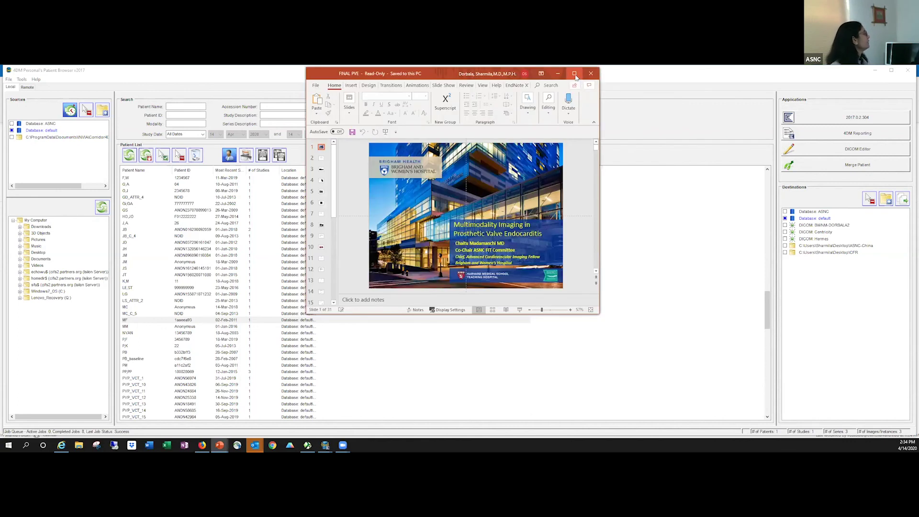
{"action": "left_click", "coordinate": [574, 74]}
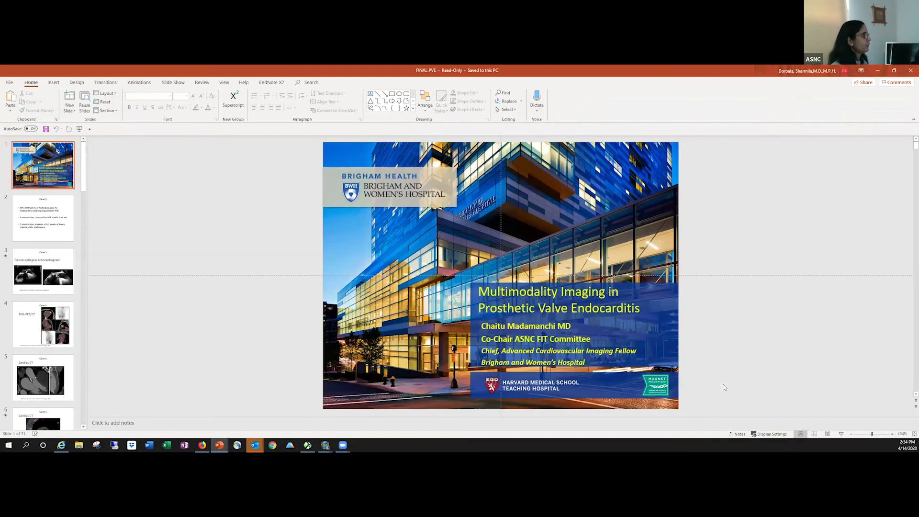
{"action": "left_click", "coordinate": [842, 434]}
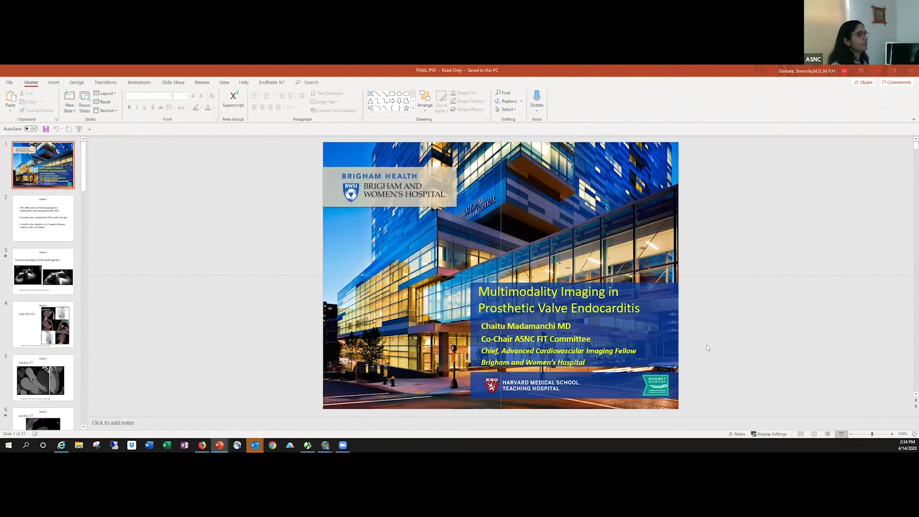